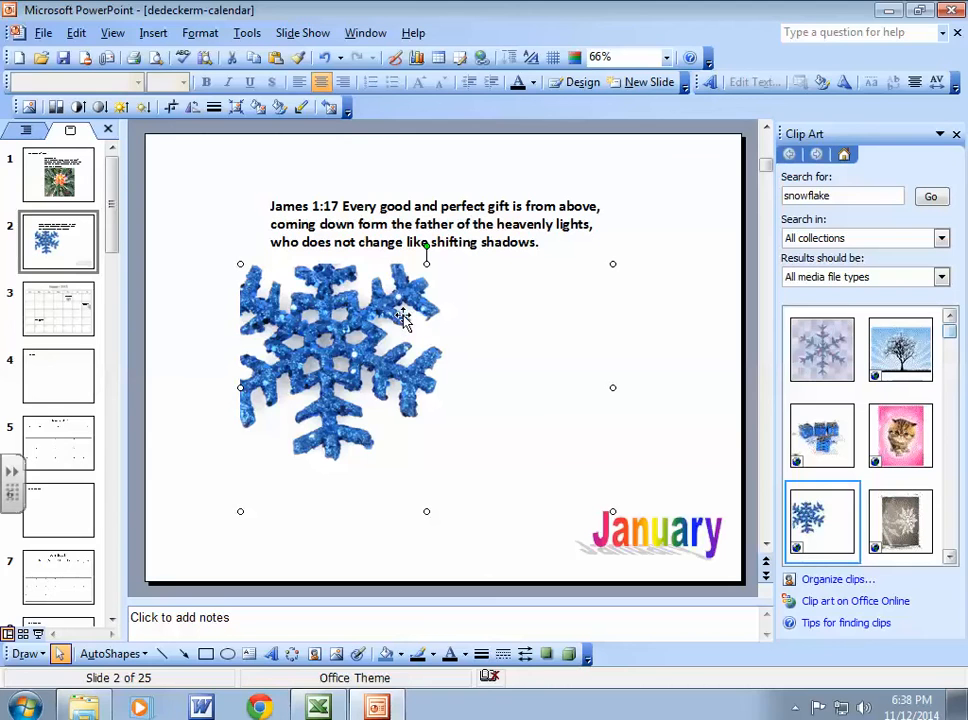
Crop the empty white area off the right side of the snowflake picture on the January cover slide
{"action": "left_click", "coordinate": [171, 106]}
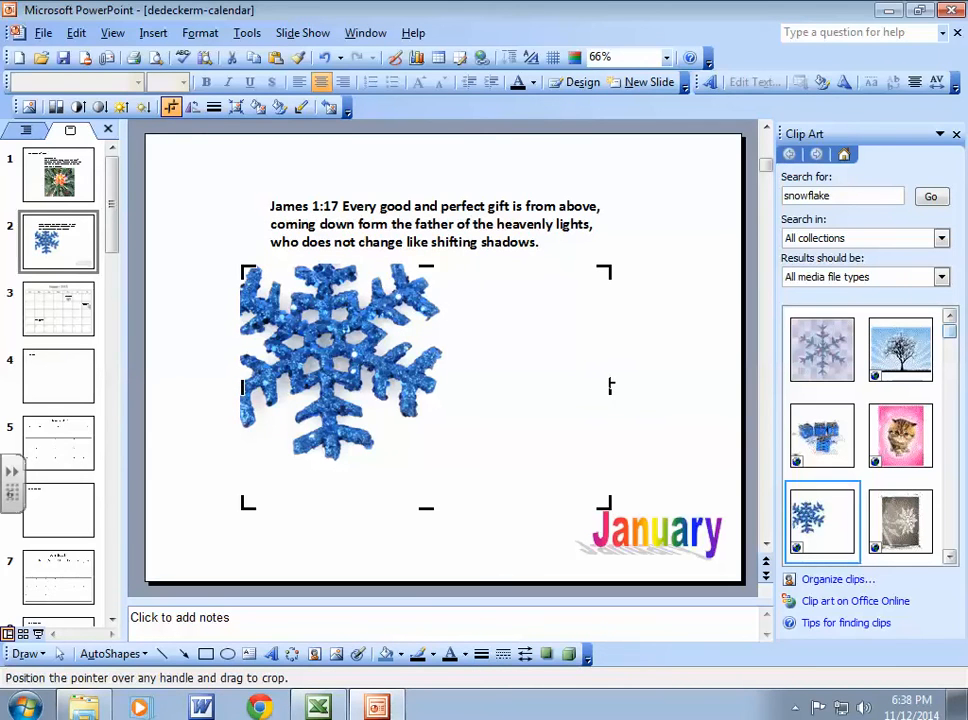
{"action": "left_click_drag", "start_coordinate": [601, 384], "coordinate": [461, 358]}
{"action": "left_click", "coordinate": [514, 493]}
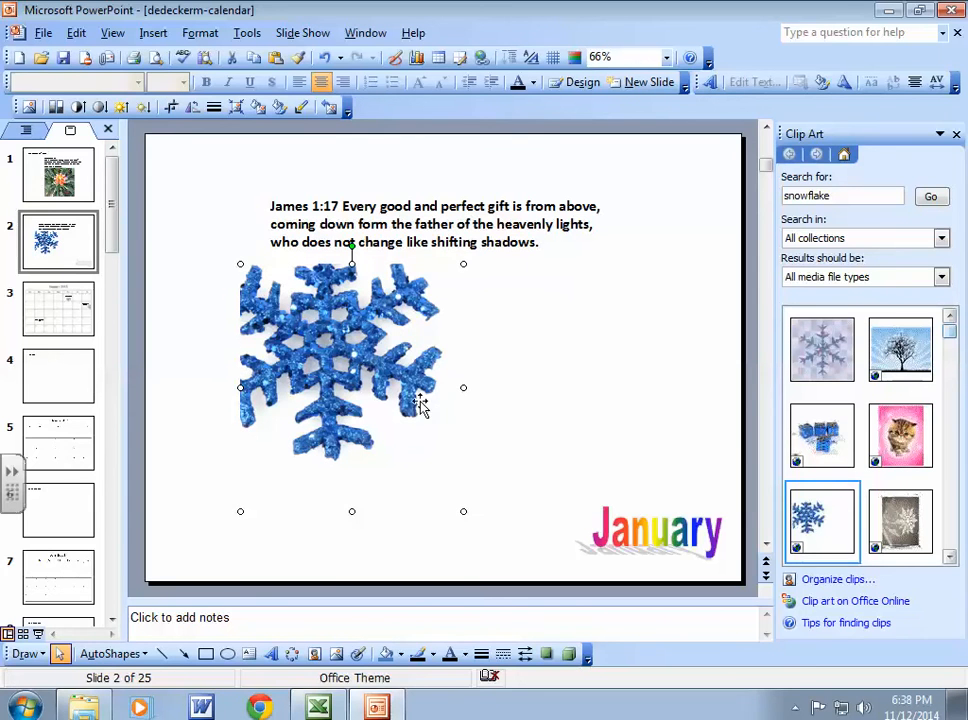
Move the snowflake picture to the left half of the slide to make room for the verse beside it
{"action": "left_click_drag", "start_coordinate": [371, 348], "coordinate": [393, 354]}
{"action": "left_click", "coordinate": [598, 355]}
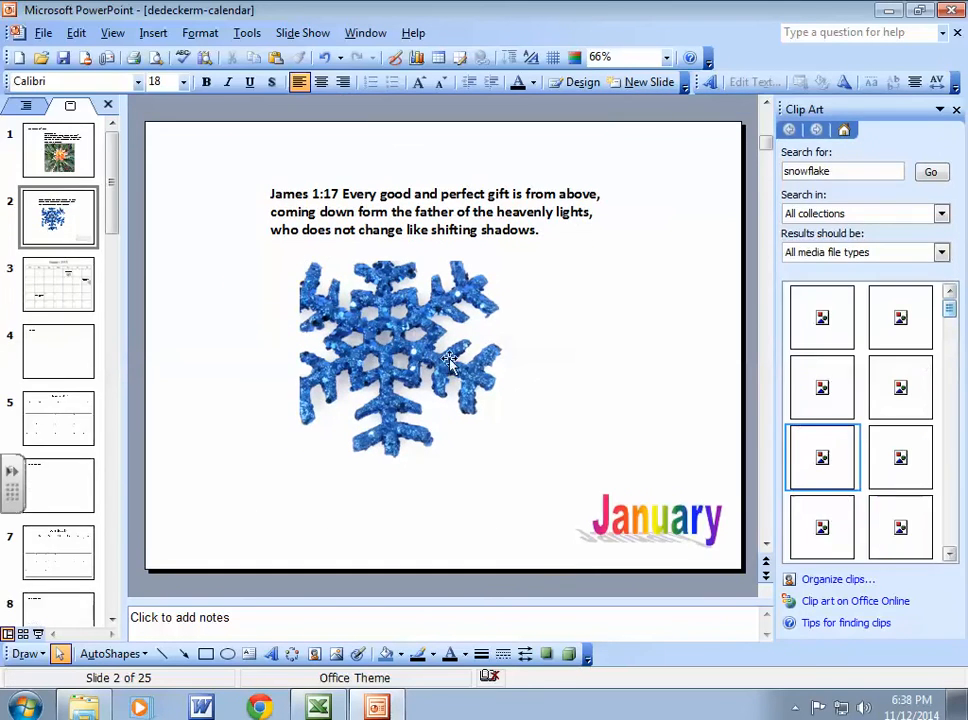
{"action": "left_click", "coordinate": [386, 356]}
{"action": "left_click", "coordinate": [596, 357]}
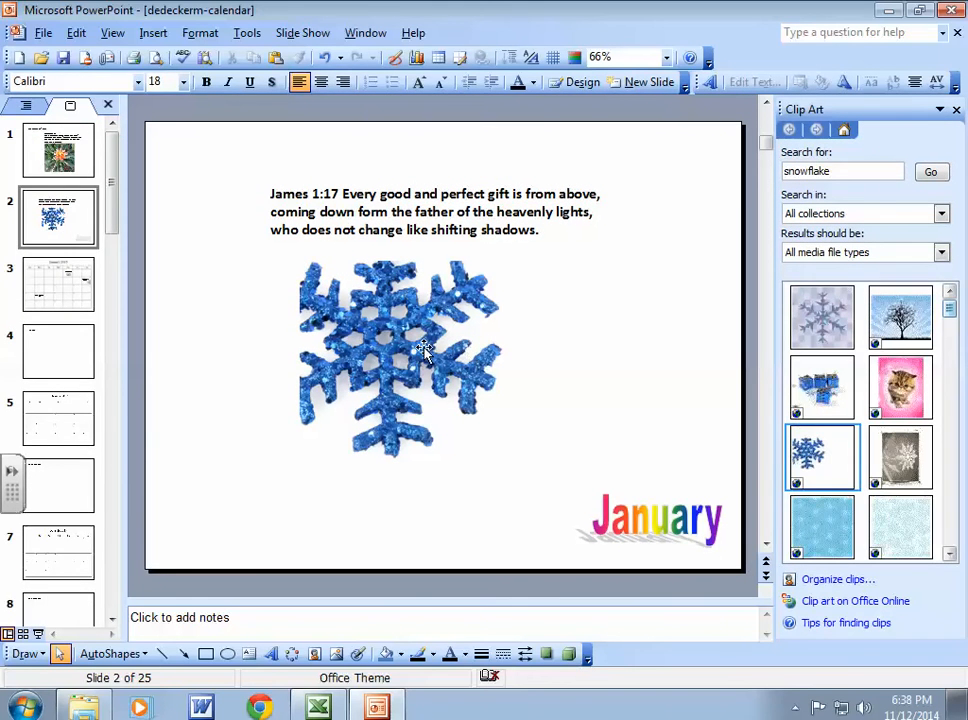
{"action": "left_click", "coordinate": [424, 349]}
{"action": "left_click_drag", "start_coordinate": [434, 343], "coordinate": [430, 337]}
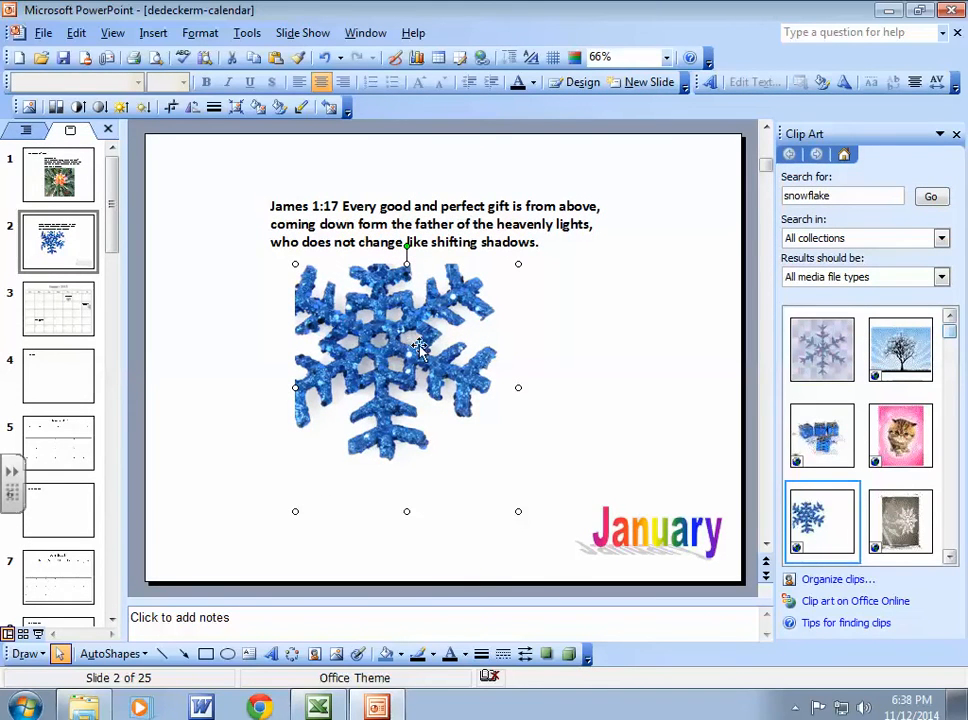
{"action": "left_click_drag", "start_coordinate": [410, 352], "coordinate": [305, 350]}
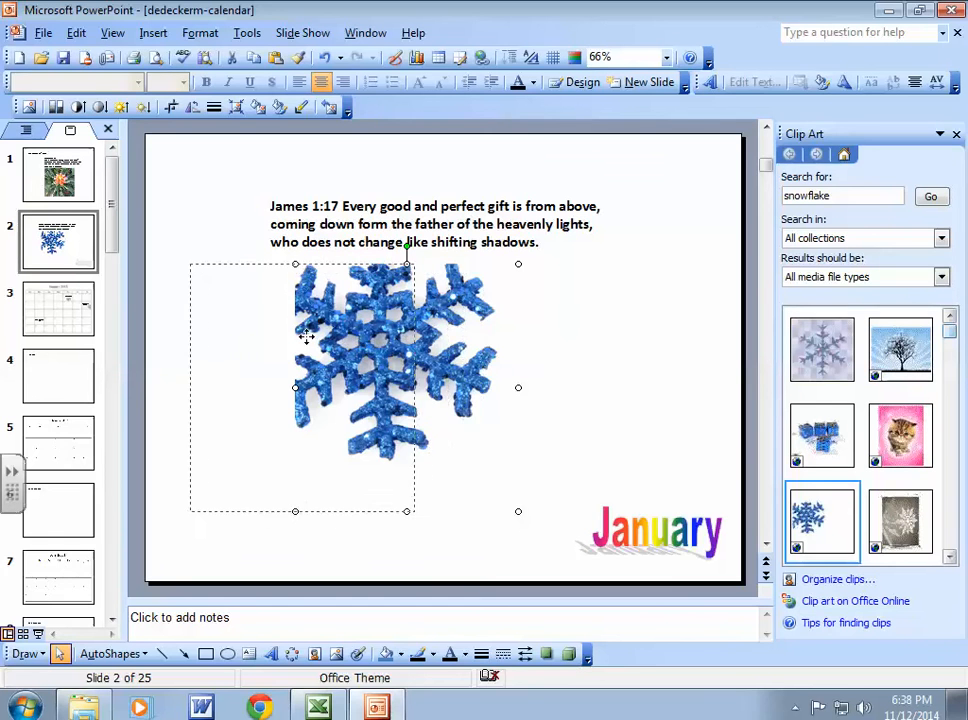
Place the James 1:17 verse text box beside the snowflake and narrow it so the text wraps onto five lines
{"action": "left_click", "coordinate": [468, 186]}
{"action": "left_click_drag", "start_coordinate": [467, 177], "coordinate": [577, 291]}
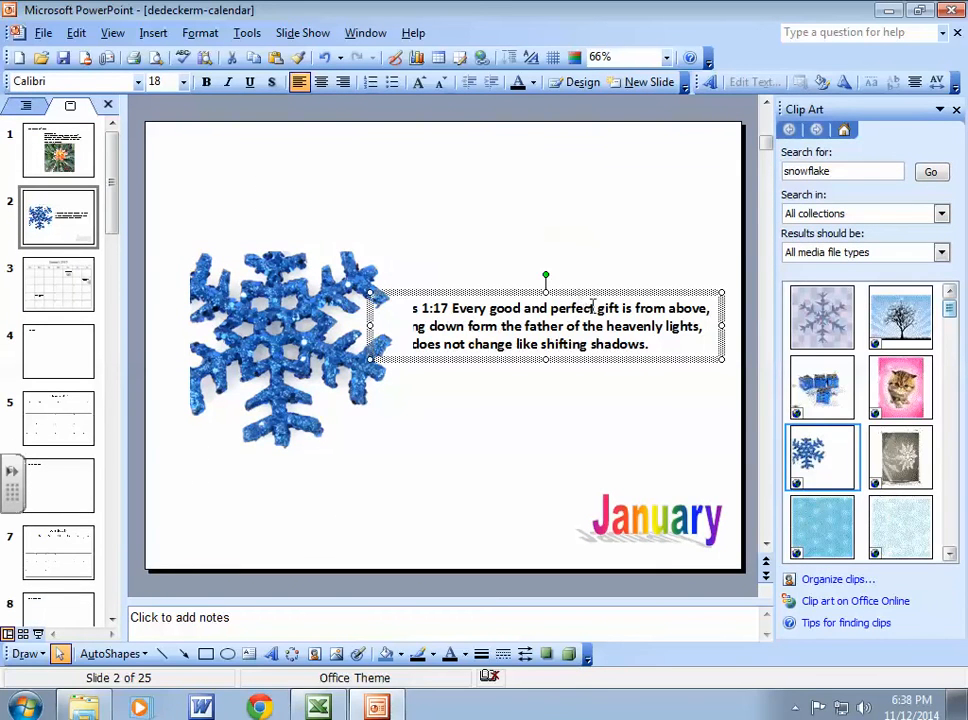
{"action": "left_click_drag", "start_coordinate": [720, 325], "coordinate": [617, 328]}
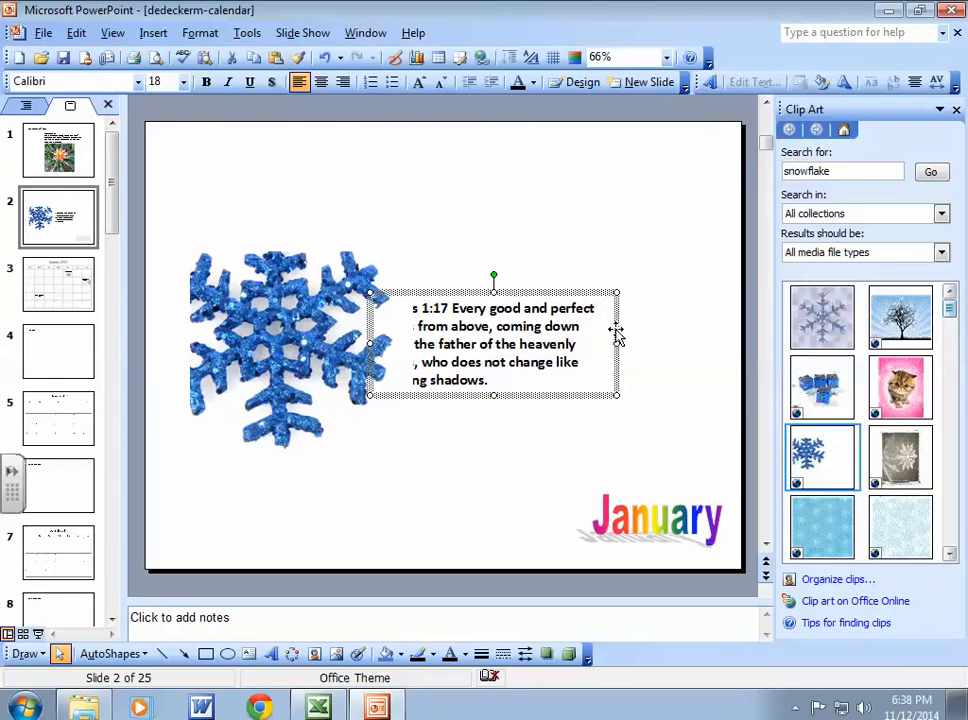
{"action": "left_click_drag", "start_coordinate": [550, 292], "coordinate": [590, 267]}
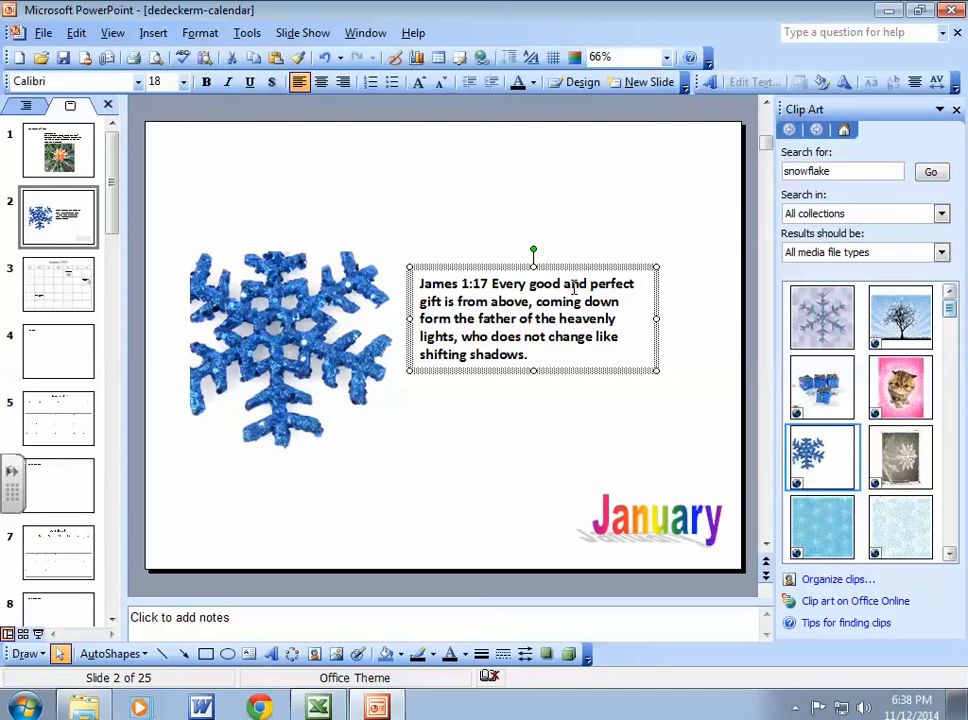
{"action": "left_click", "coordinate": [585, 205]}
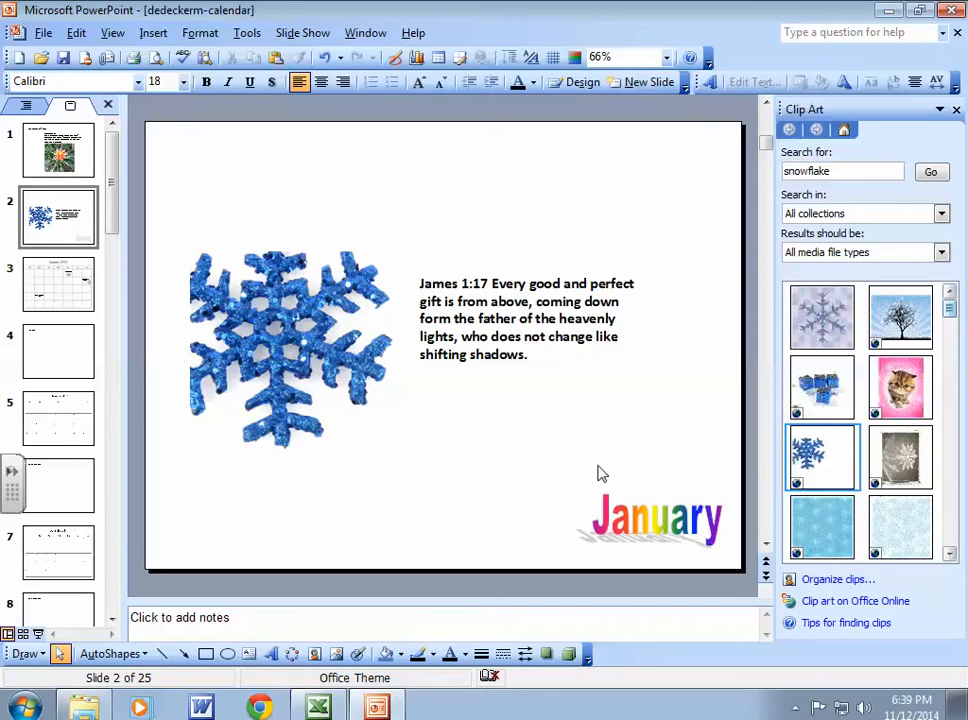
Raise the snowflake picture on the slide and move the January WordArt up and inward from the slide's lower-right corner
{"action": "left_click", "coordinate": [324, 336]}
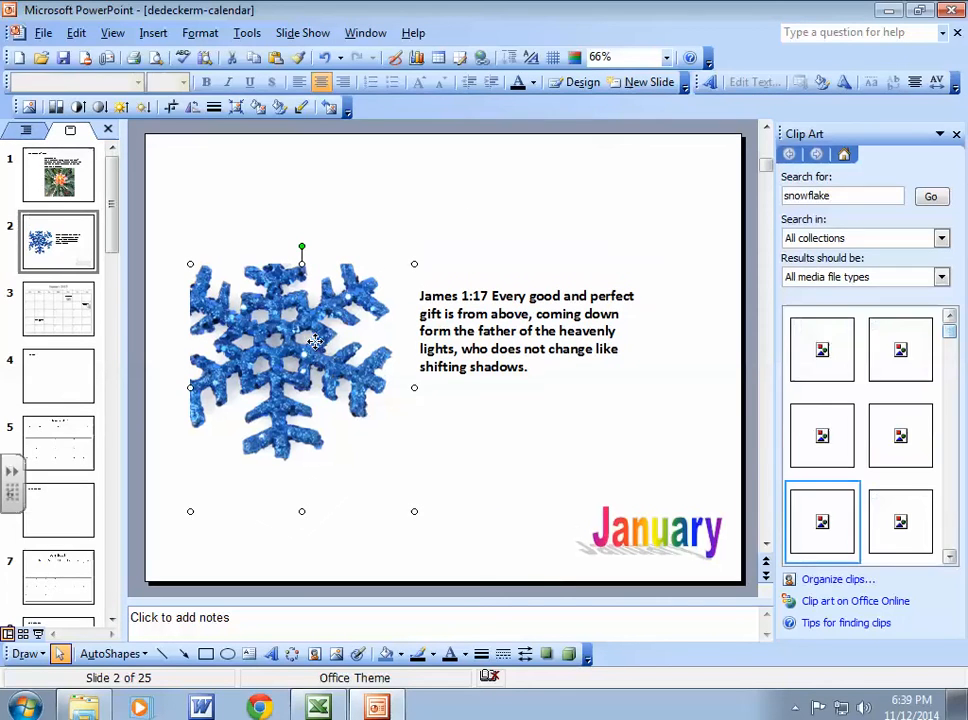
{"action": "left_click_drag", "start_coordinate": [326, 330], "coordinate": [321, 317]}
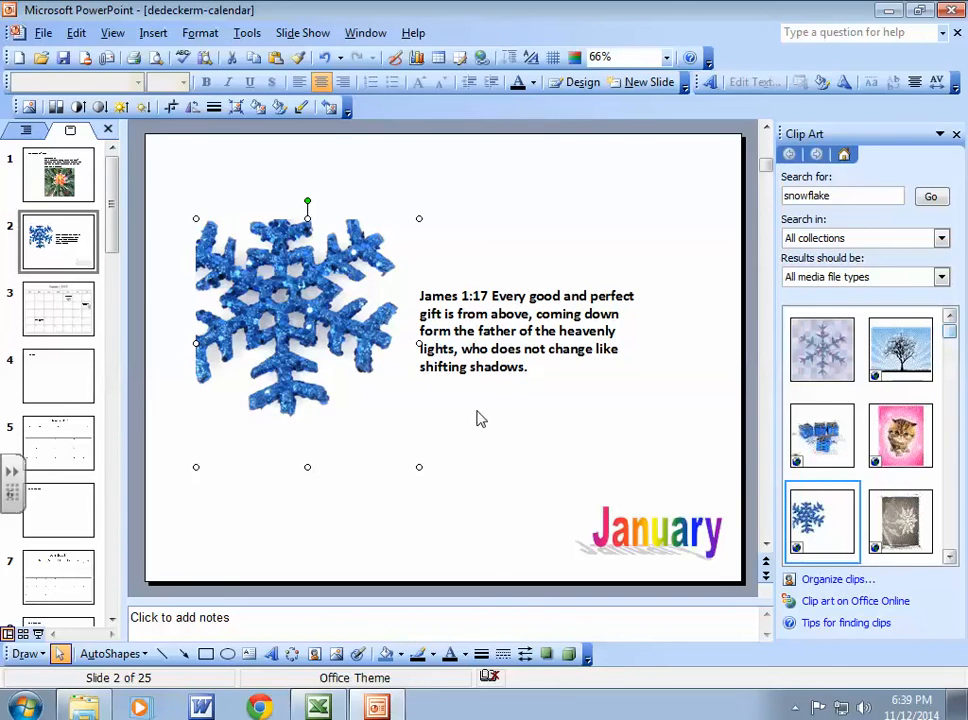
{"action": "left_click", "coordinate": [467, 443]}
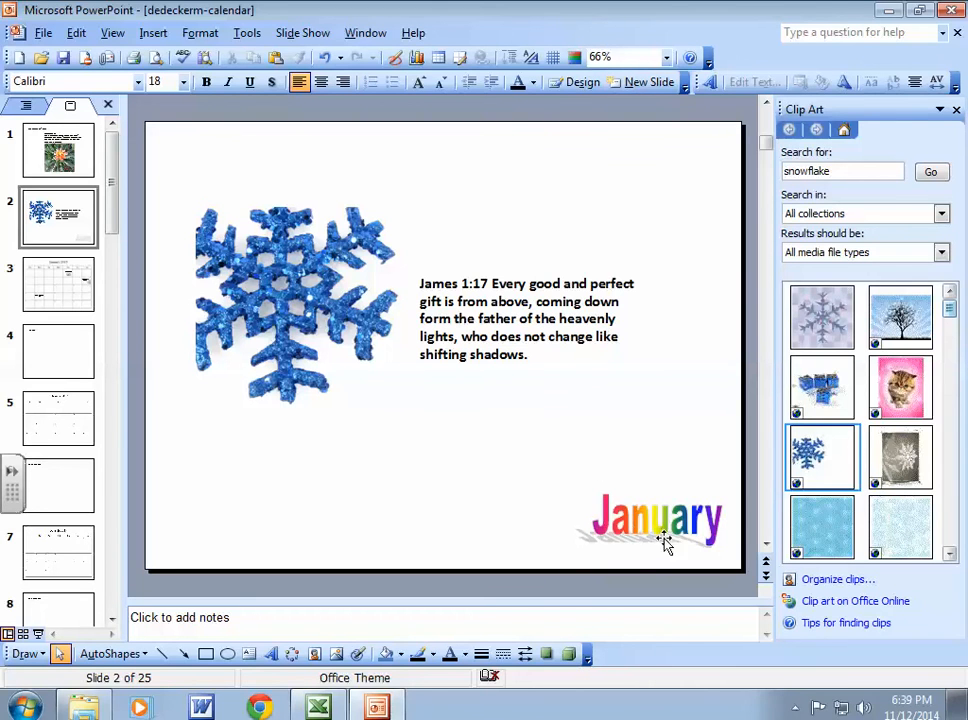
{"action": "left_click", "coordinate": [644, 521]}
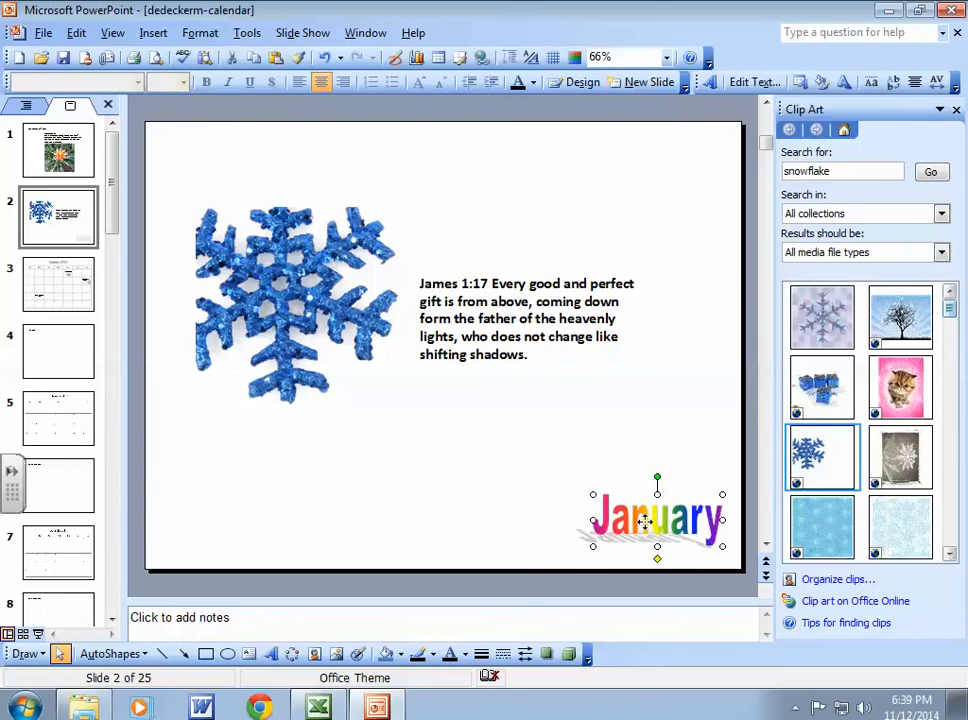
{"action": "left_click_drag", "start_coordinate": [644, 521], "coordinate": [573, 480]}
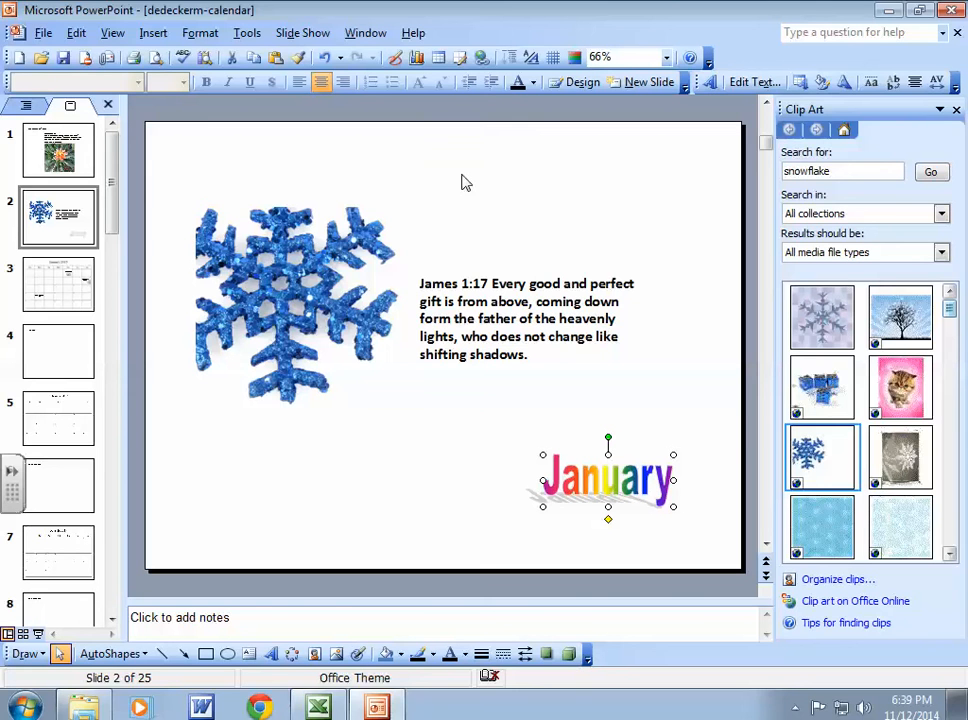
Change the font color of the whole James 1:17 verse to bright blue
{"action": "left_click", "coordinate": [447, 301]}
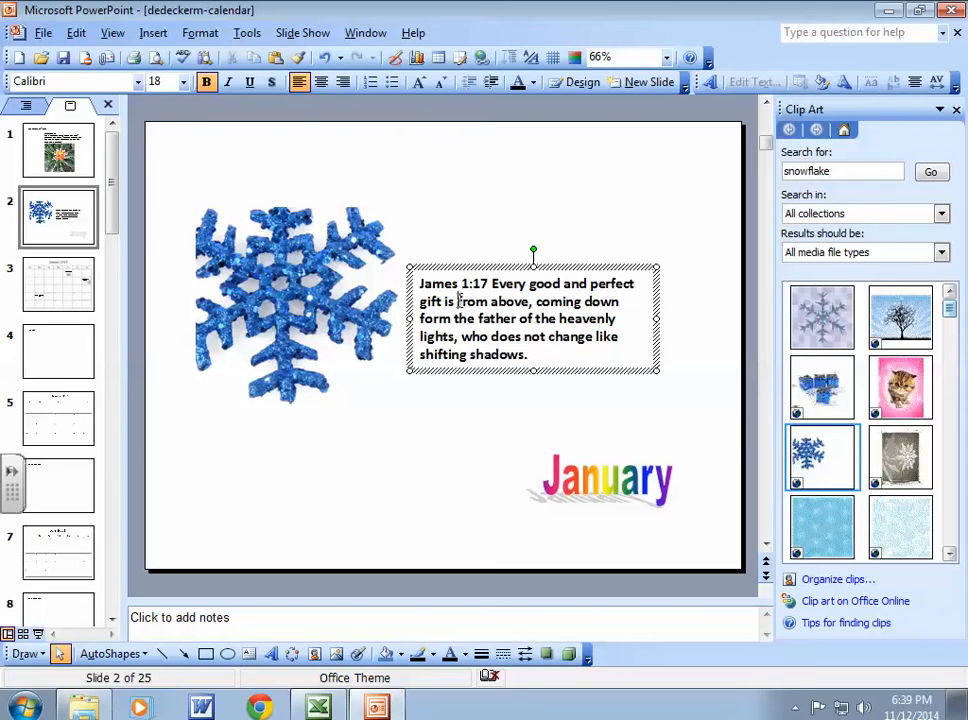
{"action": "left_click_drag", "start_coordinate": [418, 284], "coordinate": [530, 356]}
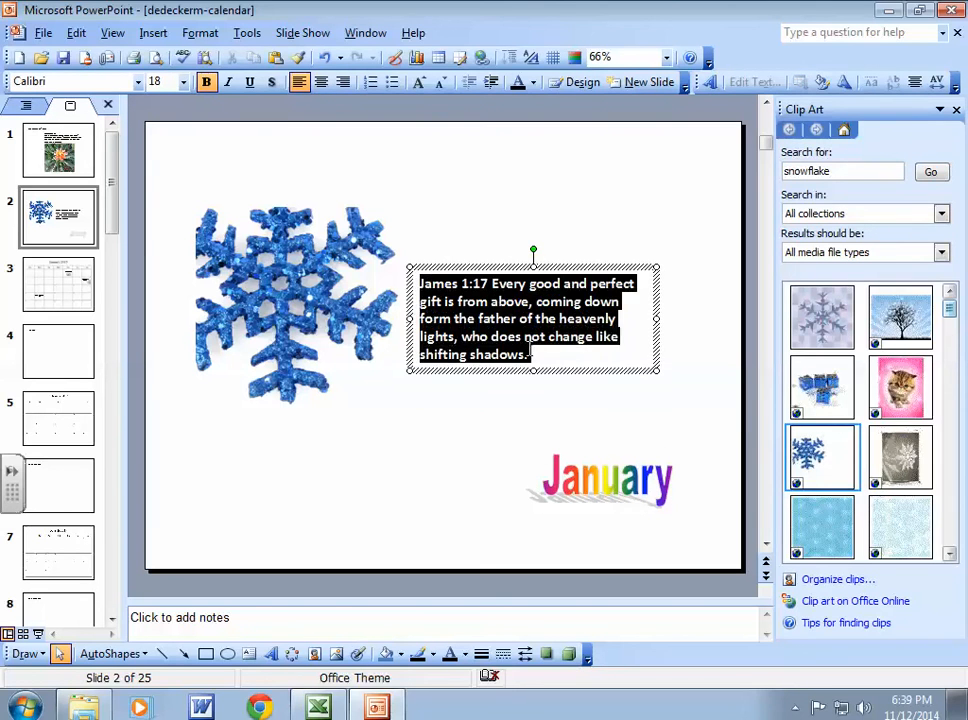
{"action": "left_click", "coordinate": [535, 84]}
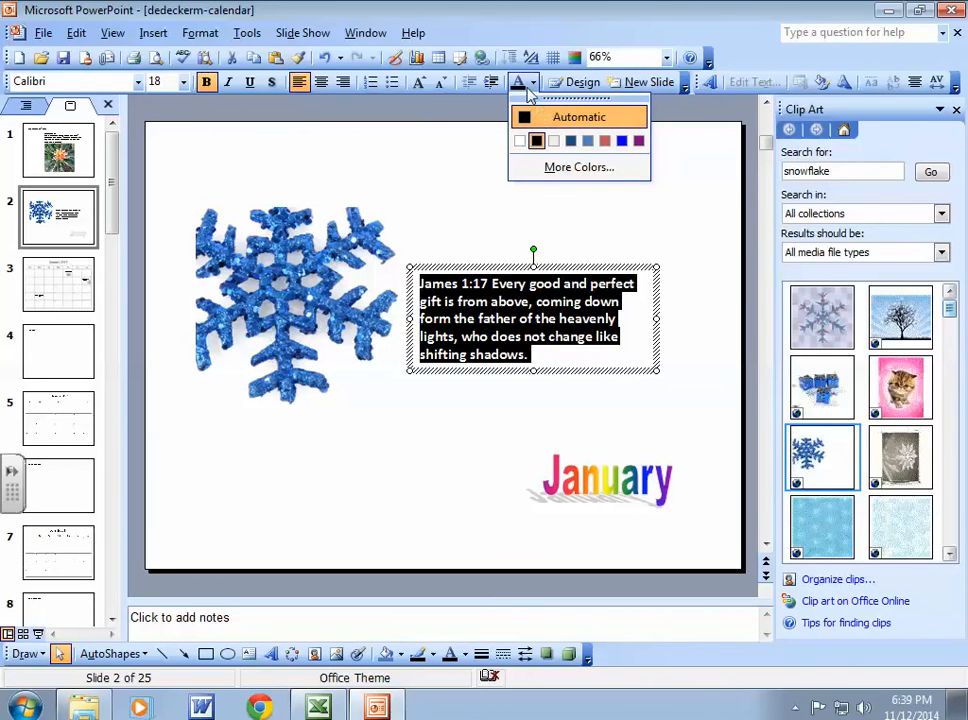
{"action": "left_click", "coordinate": [622, 141]}
{"action": "left_click", "coordinate": [549, 229]}
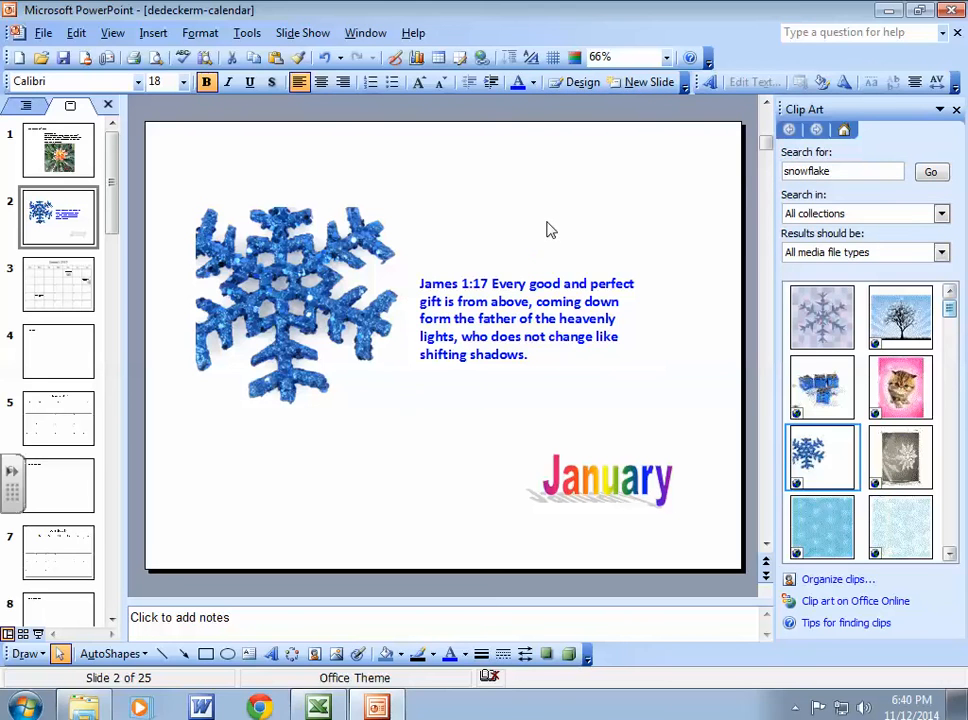
Set the font of the entire James 1:17 verse to Bradley Hand ITC
{"action": "left_click", "coordinate": [533, 294]}
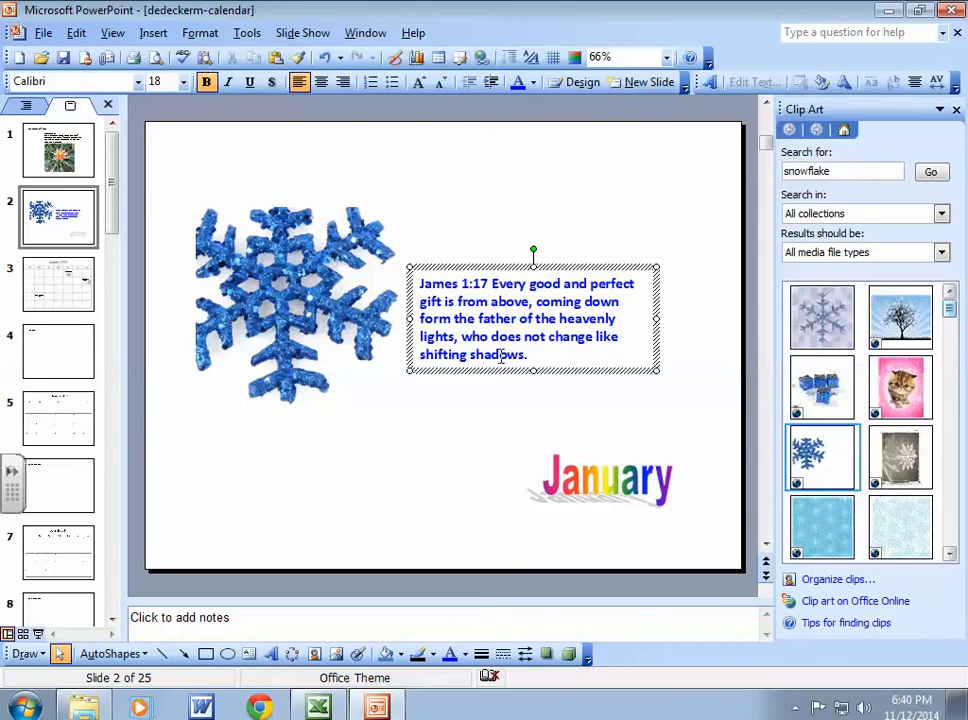
{"action": "left_click_drag", "start_coordinate": [529, 356], "coordinate": [419, 274]}
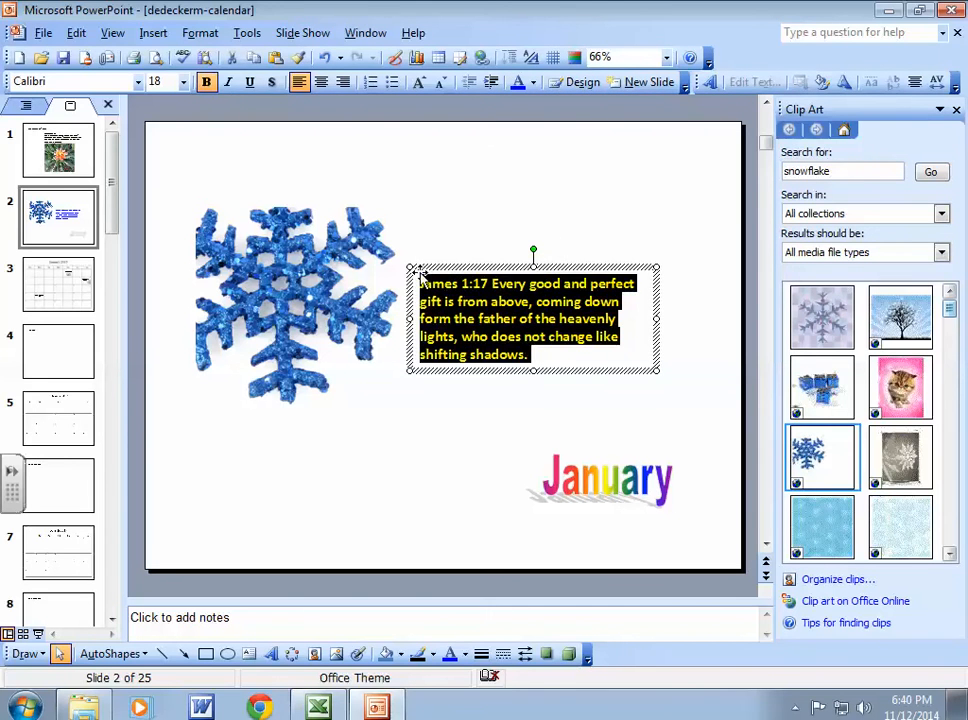
{"action": "left_click", "coordinate": [138, 81]}
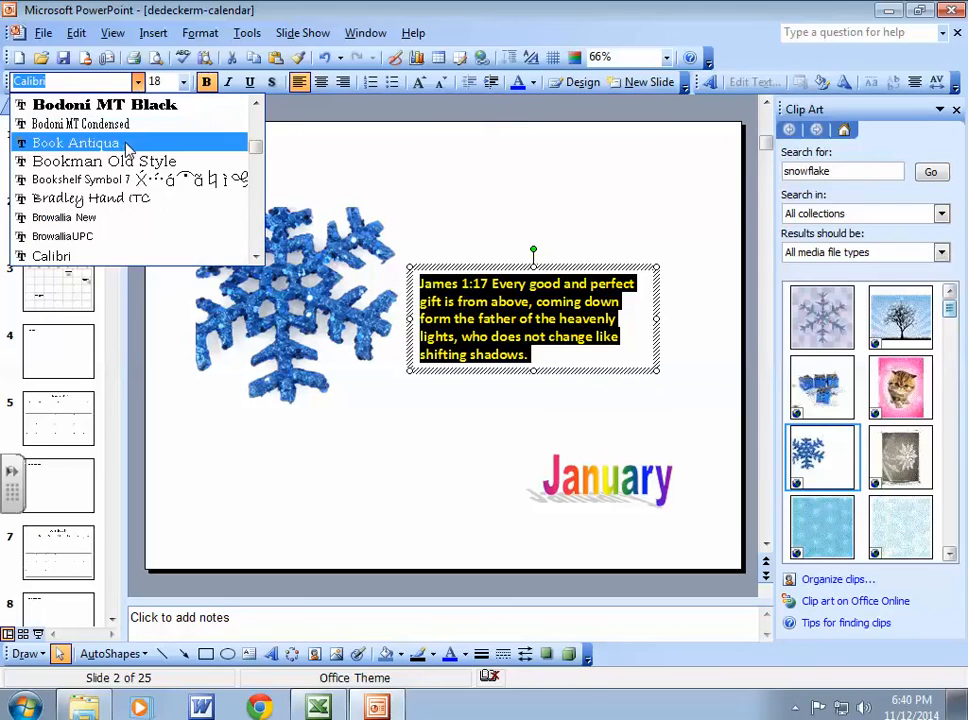
{"action": "left_click", "coordinate": [100, 199]}
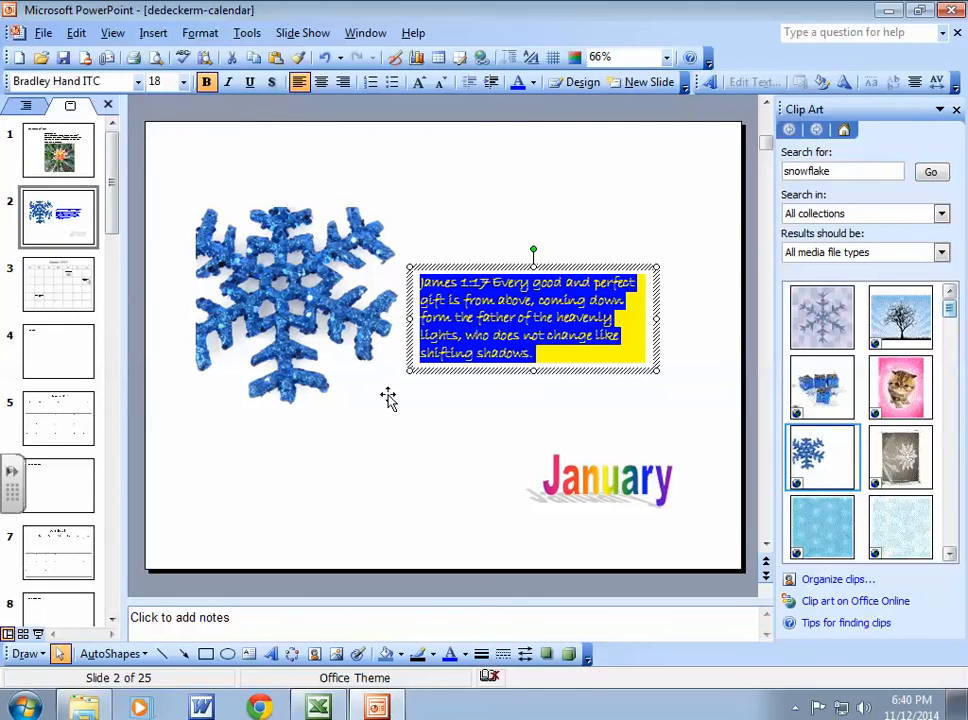
{"action": "left_click", "coordinate": [208, 84]}
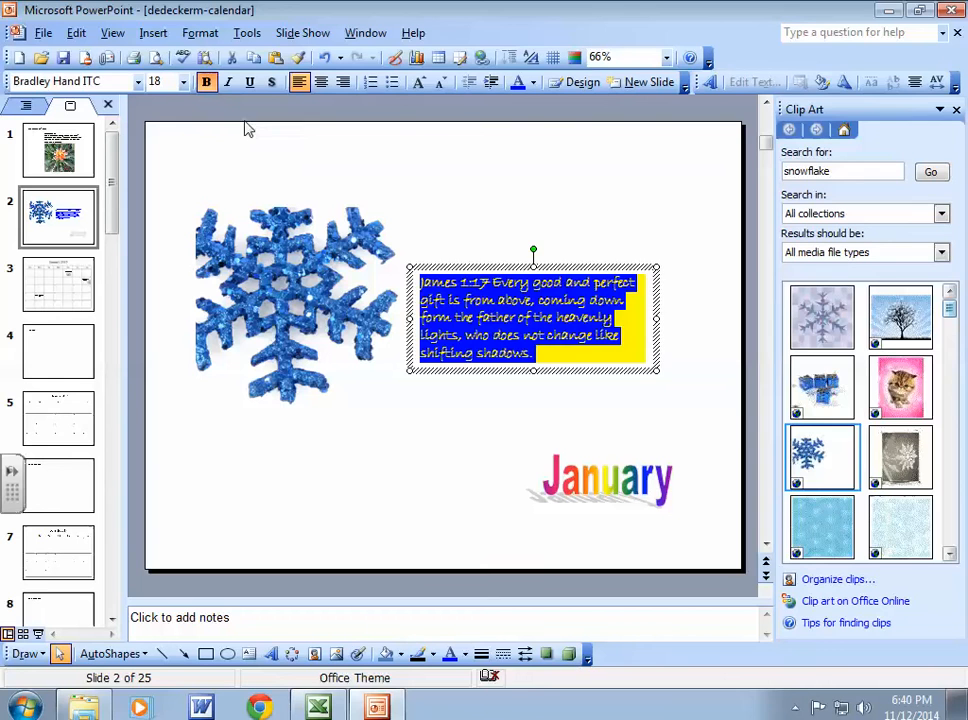
{"action": "left_click", "coordinate": [449, 260]}
{"action": "left_click", "coordinate": [476, 322]}
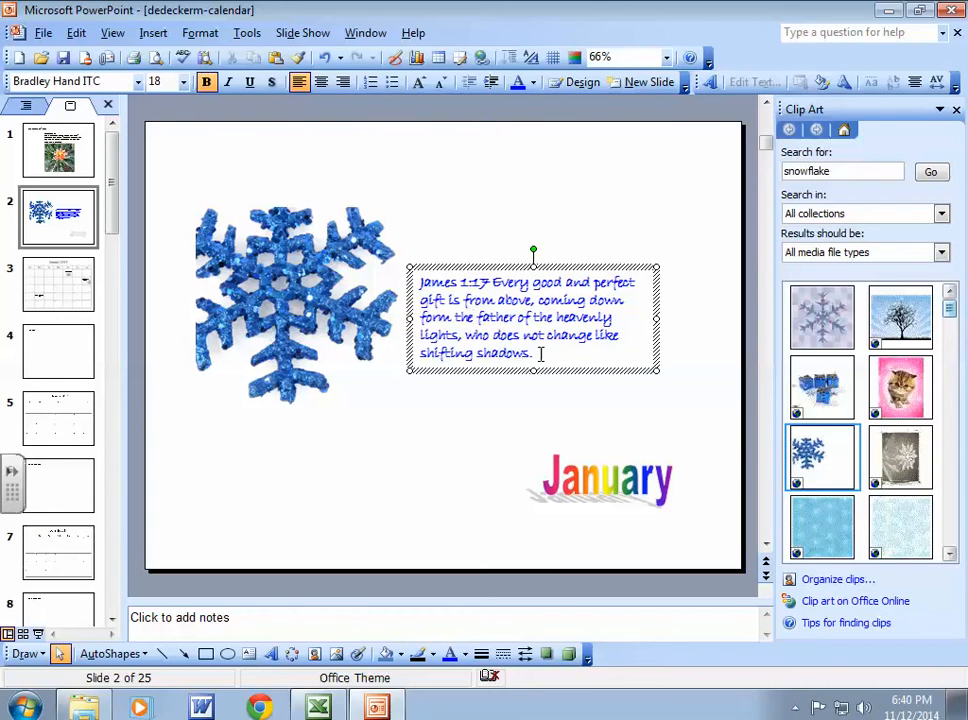
{"action": "left_click_drag", "start_coordinate": [543, 353], "coordinate": [411, 275]}
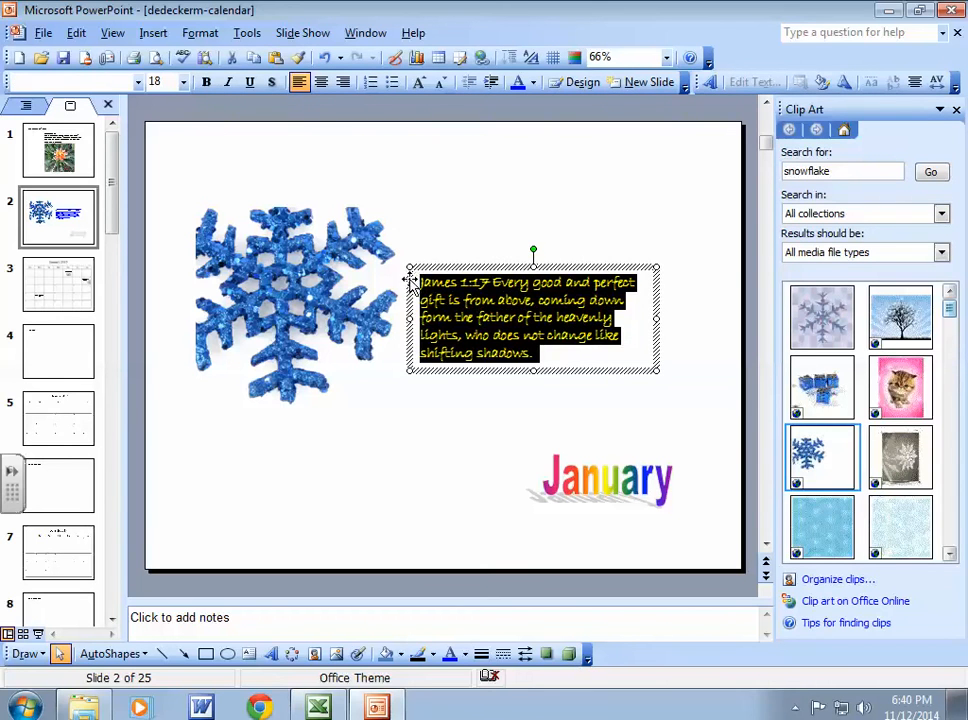
{"action": "left_click", "coordinate": [440, 233]}
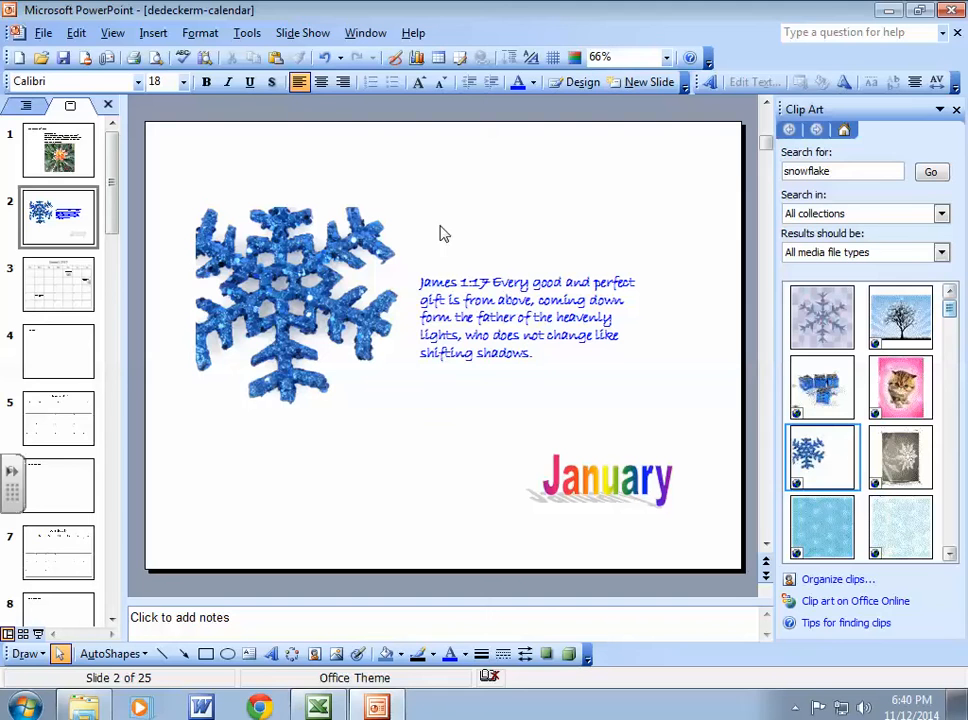
Move the verse text box slightly higher beside the snowflake, keeping its horizontal position
{"action": "left_click", "coordinate": [454, 270]}
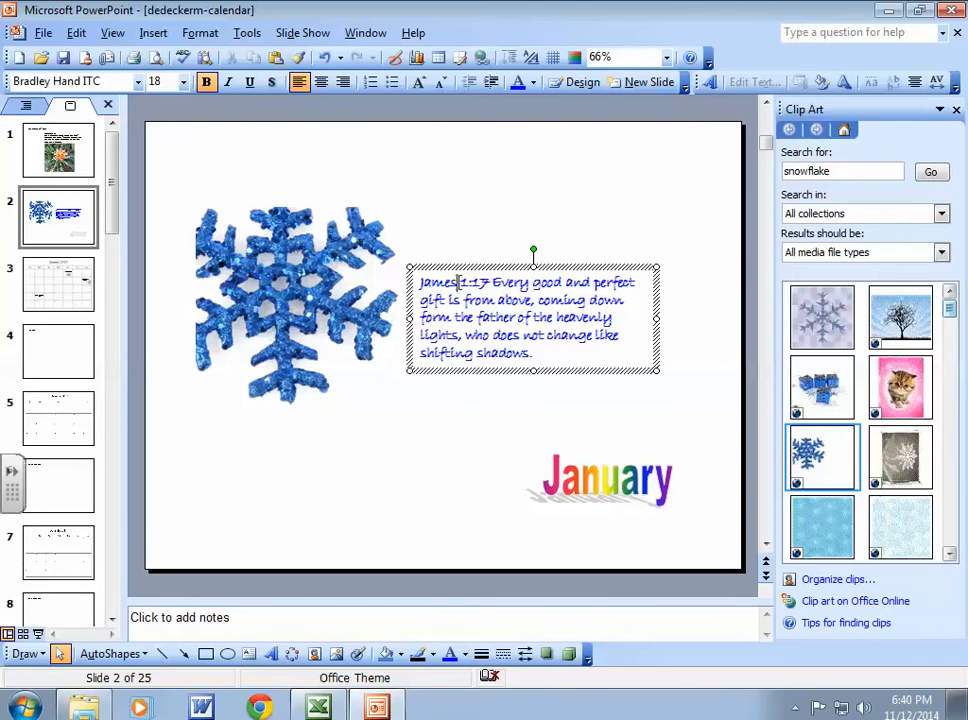
{"action": "left_click", "coordinate": [453, 266]}
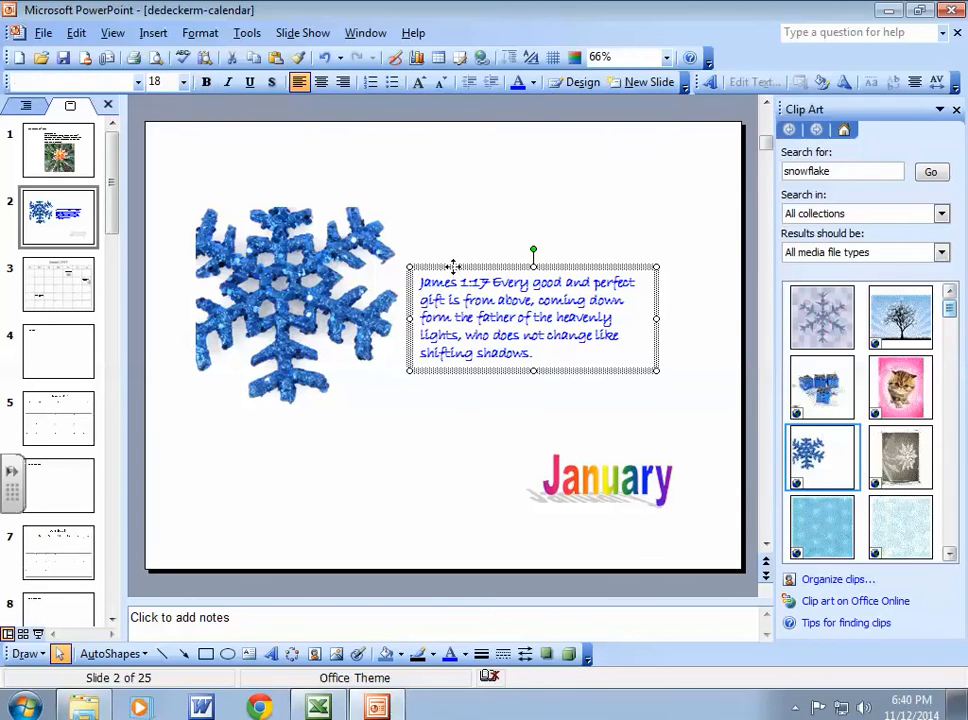
{"action": "left_click", "coordinate": [542, 354]}
{"action": "left_click_drag", "start_coordinate": [542, 354], "coordinate": [417, 278]}
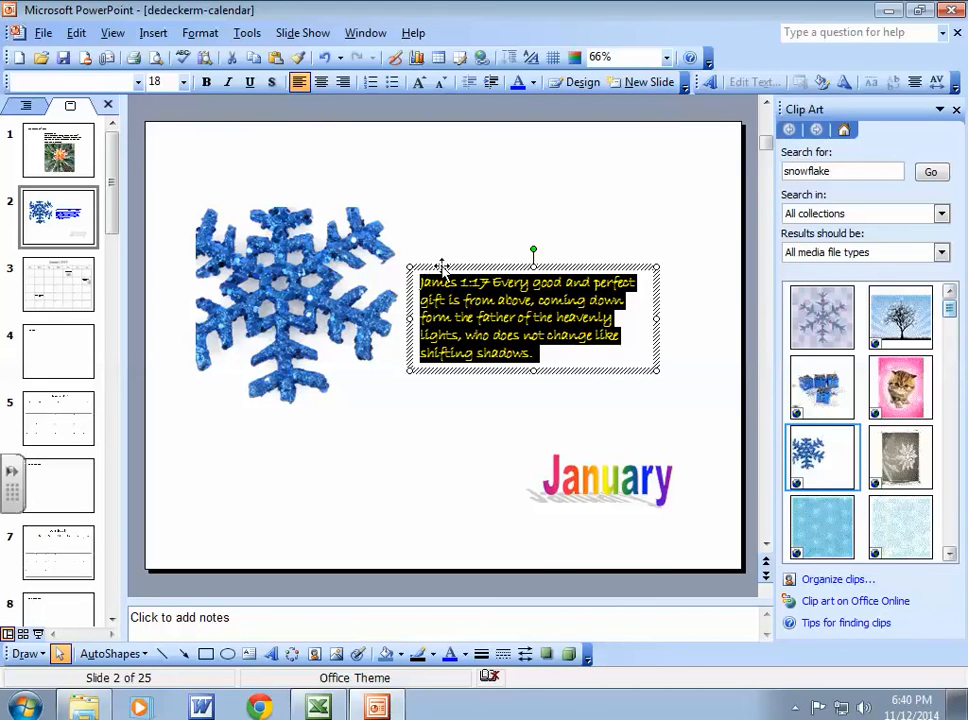
{"action": "left_click_drag", "start_coordinate": [445, 268], "coordinate": [445, 253]}
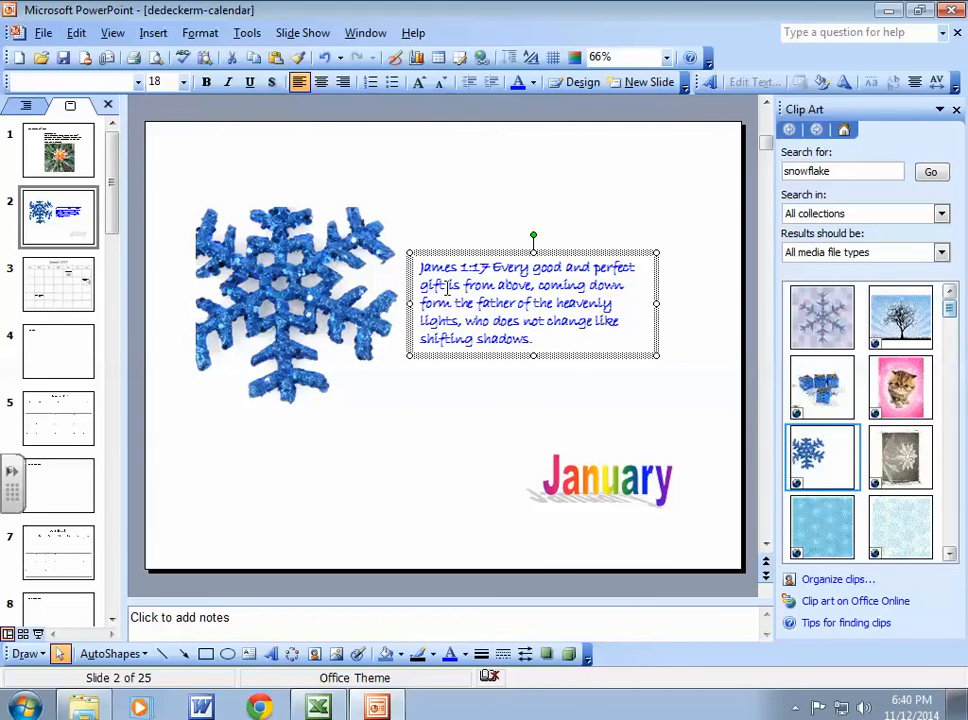
{"action": "left_click", "coordinate": [486, 226]}
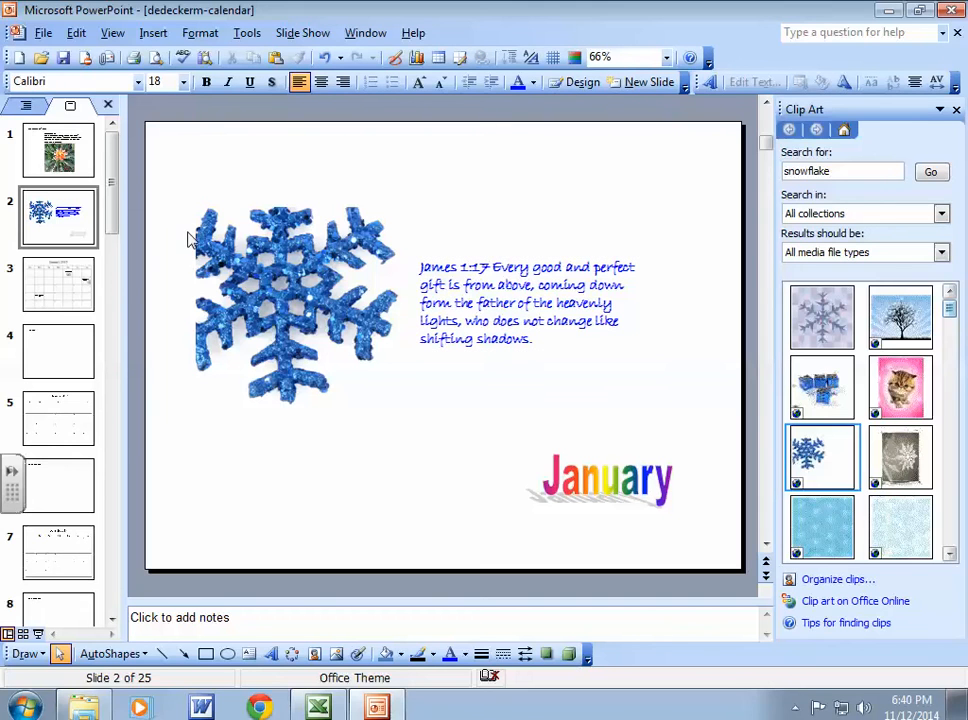
Go to slide 3 and delete the New Year's Day clip art from January 1 on the calendar
{"action": "left_click", "coordinate": [62, 284]}
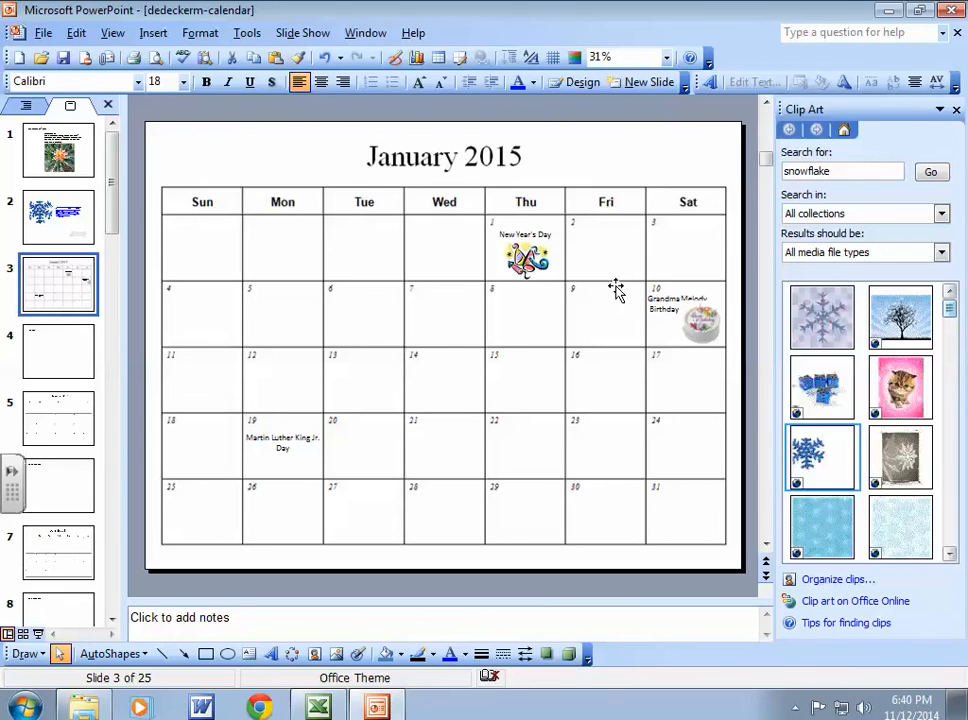
{"action": "left_click", "coordinate": [522, 258]}
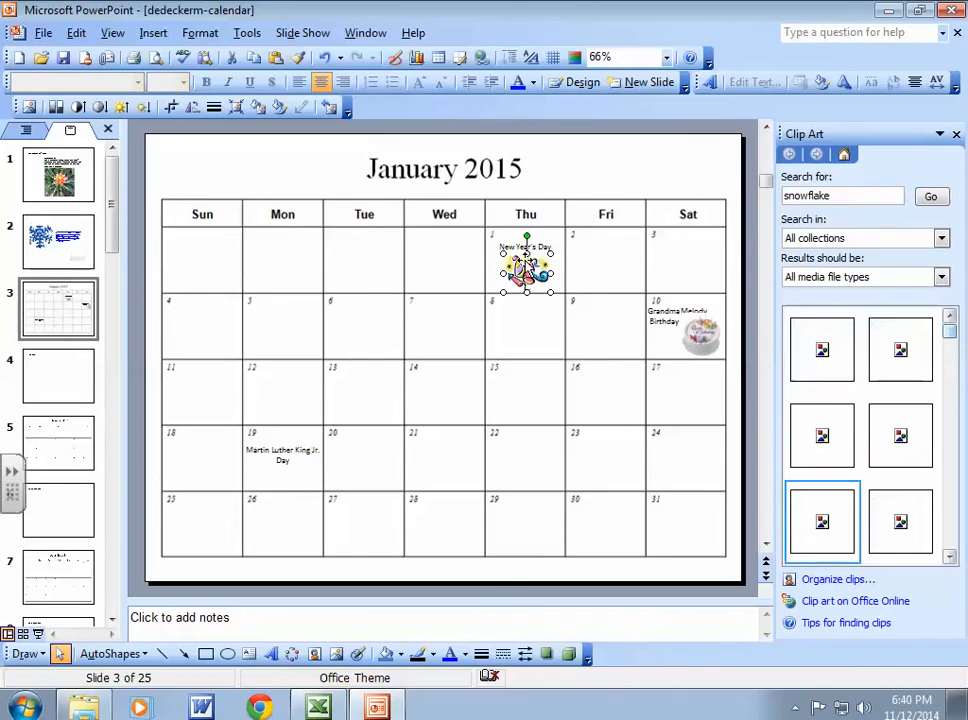
{"action": "key", "text": "Delete"}
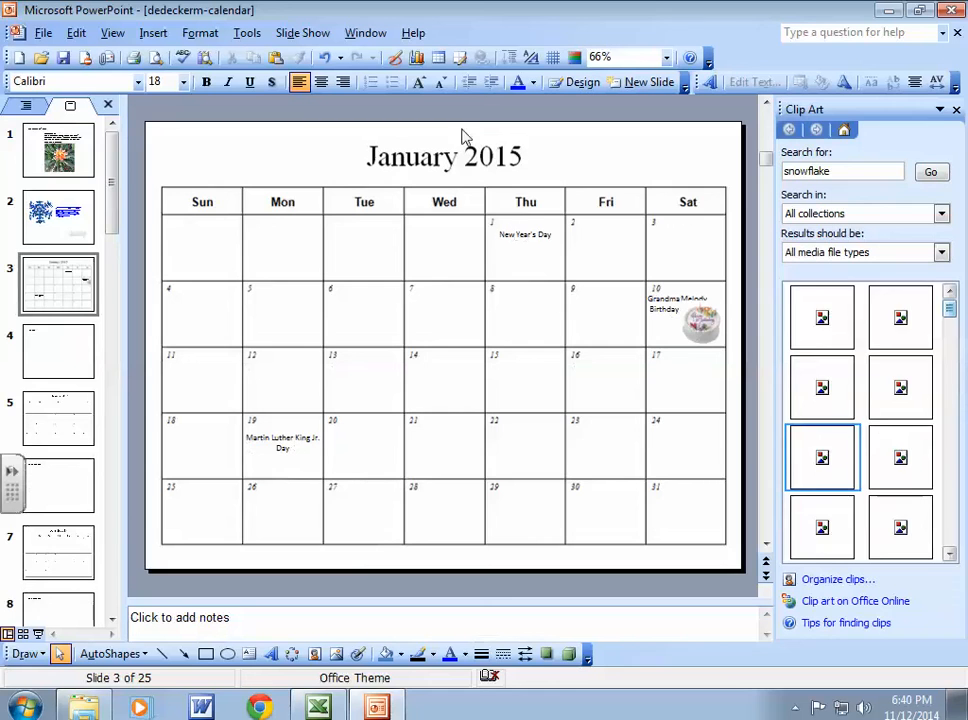
Delete the birthday cake picture from the January 10 cell of the calendar
{"action": "left_click", "coordinate": [699, 333]}
{"action": "key", "text": "Delete"}
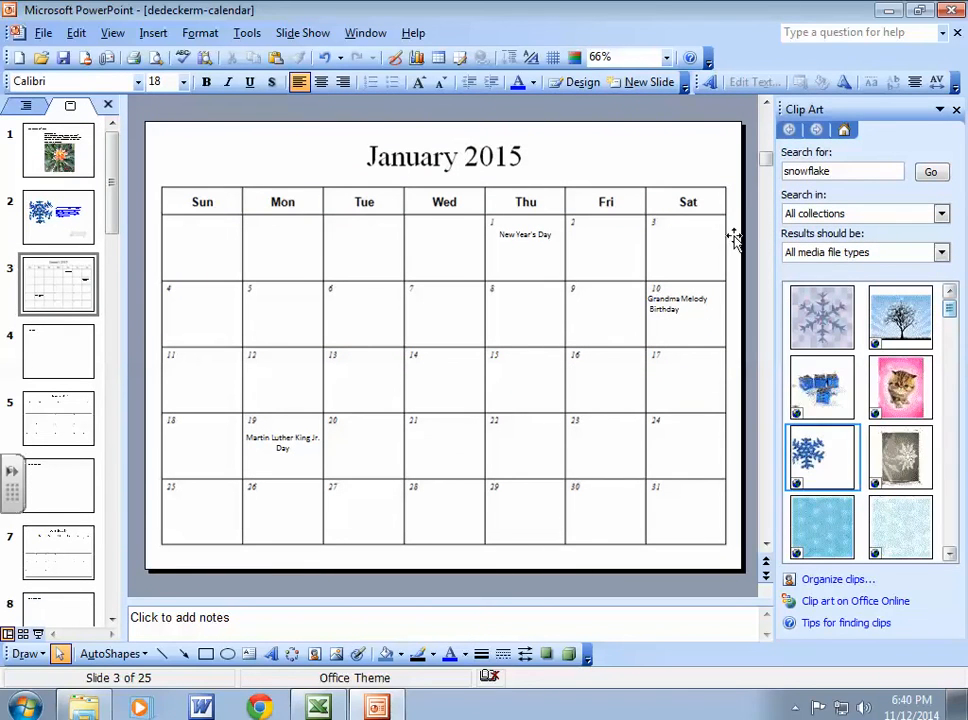
Search the clip art for "birthday" and insert the white Happy Birthday cake with candles on the January 2015 slide
{"action": "left_click_drag", "start_coordinate": [832, 171], "coordinate": [786, 176]}
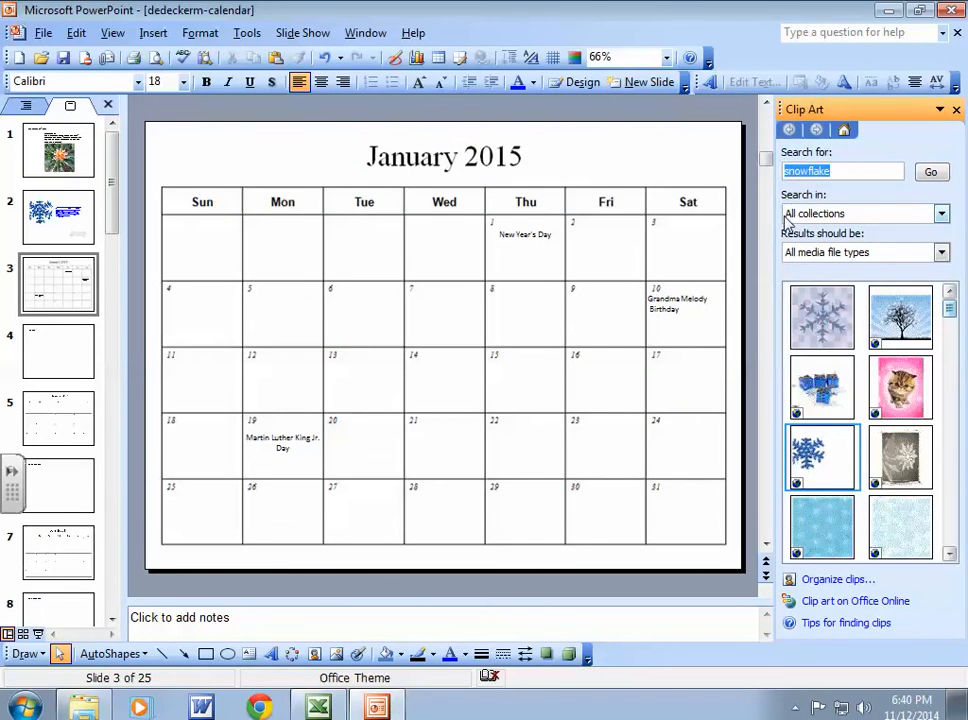
{"action": "type", "text": "birthday"}
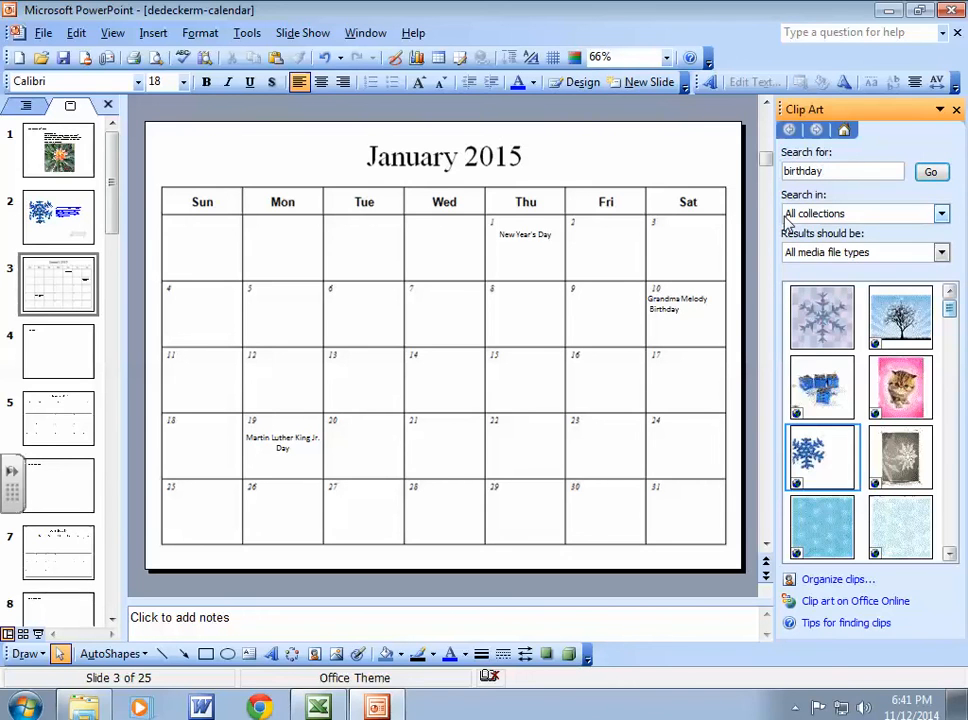
{"action": "key", "text": "Return"}
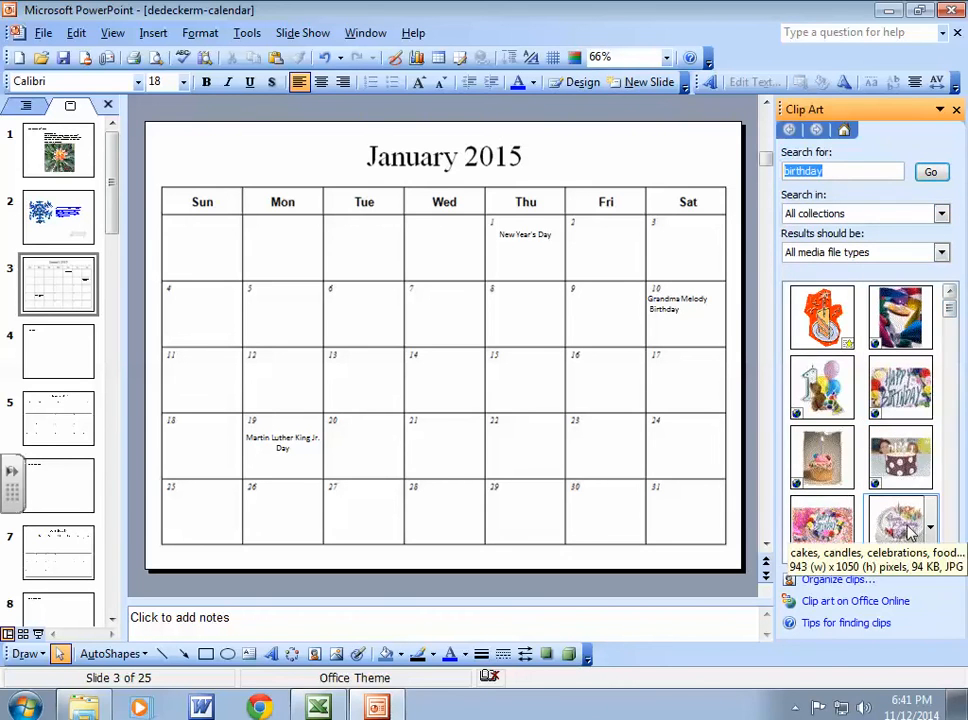
{"action": "left_click", "coordinate": [915, 540]}
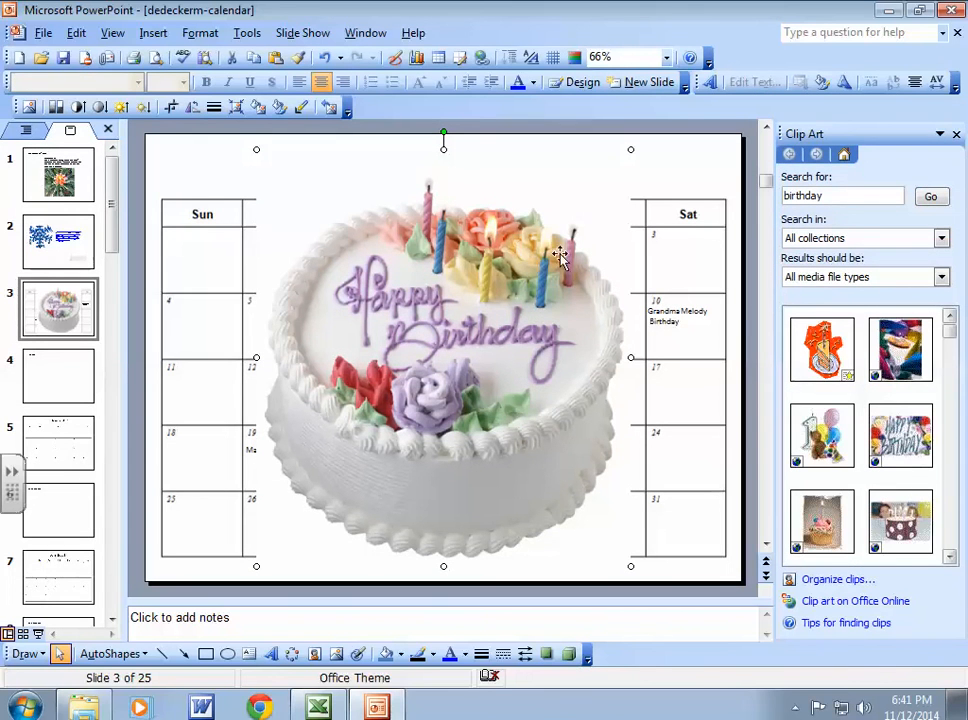
Shrink the cake picture and fit it in the lower right corner of the January 10 cell, clear of the birthday text
{"action": "left_click_drag", "start_coordinate": [632, 152], "coordinate": [696, 339]}
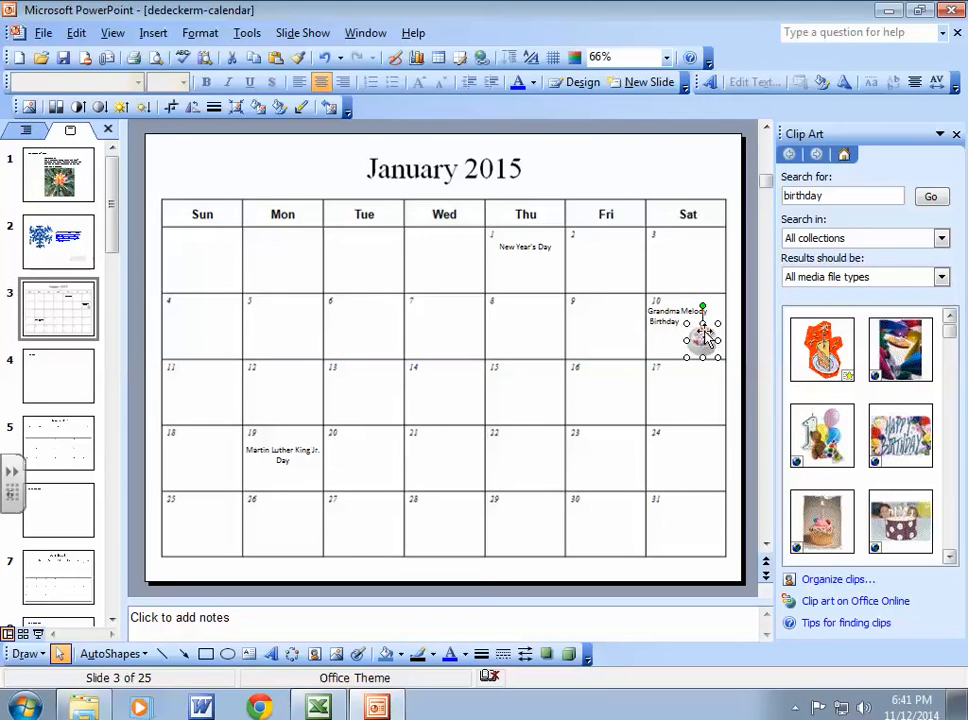
{"action": "left_click_drag", "start_coordinate": [686, 323], "coordinate": [681, 321]}
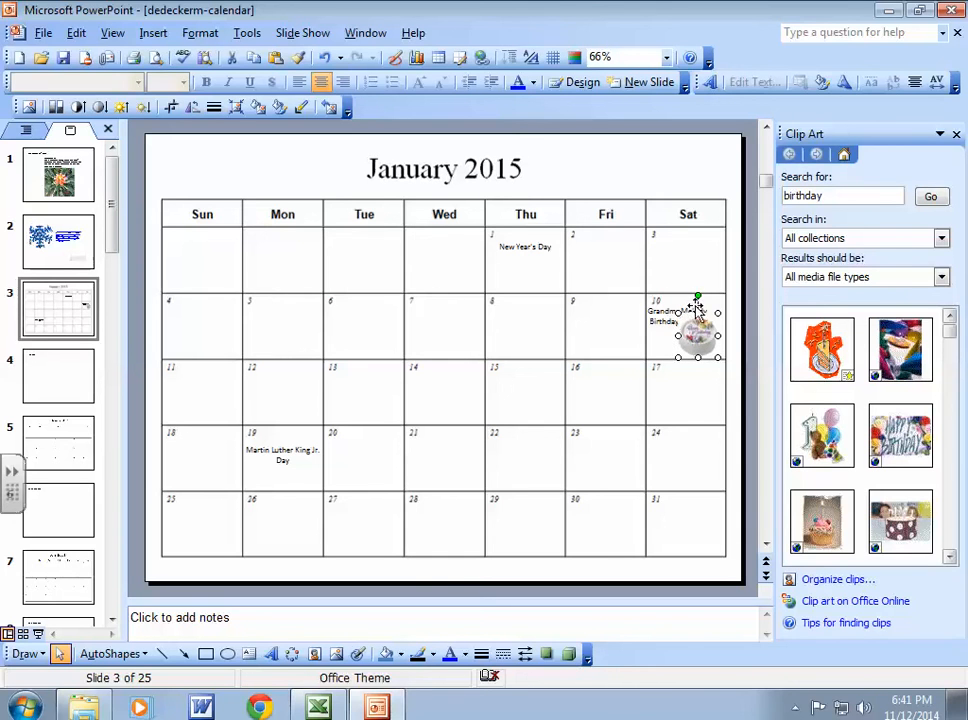
{"action": "left_click_drag", "start_coordinate": [680, 315], "coordinate": [684, 318]}
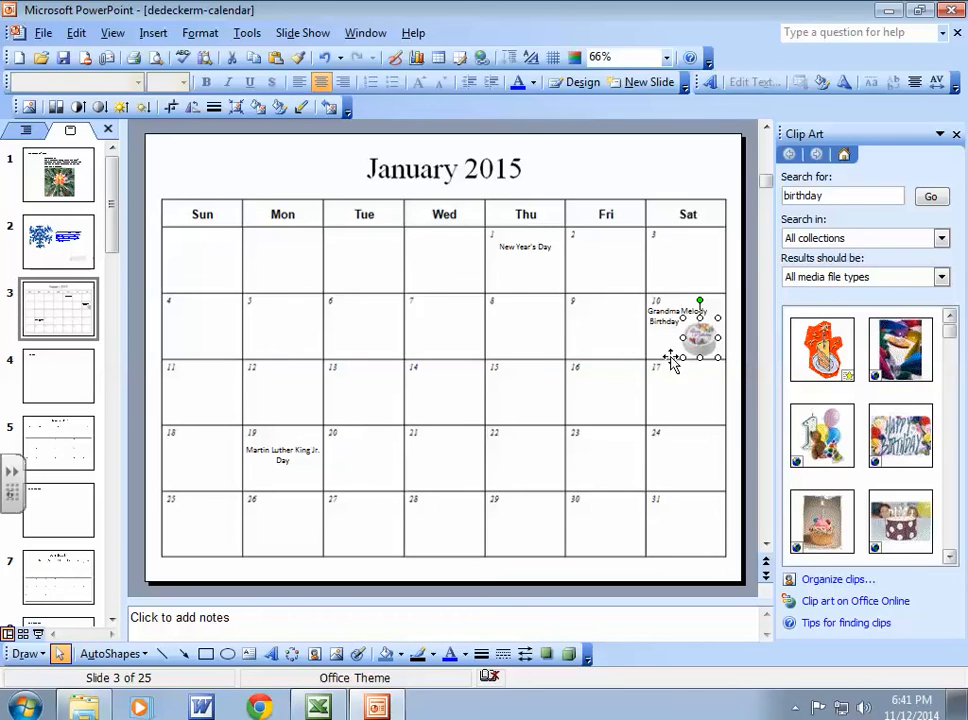
{"action": "left_click", "coordinate": [523, 266]}
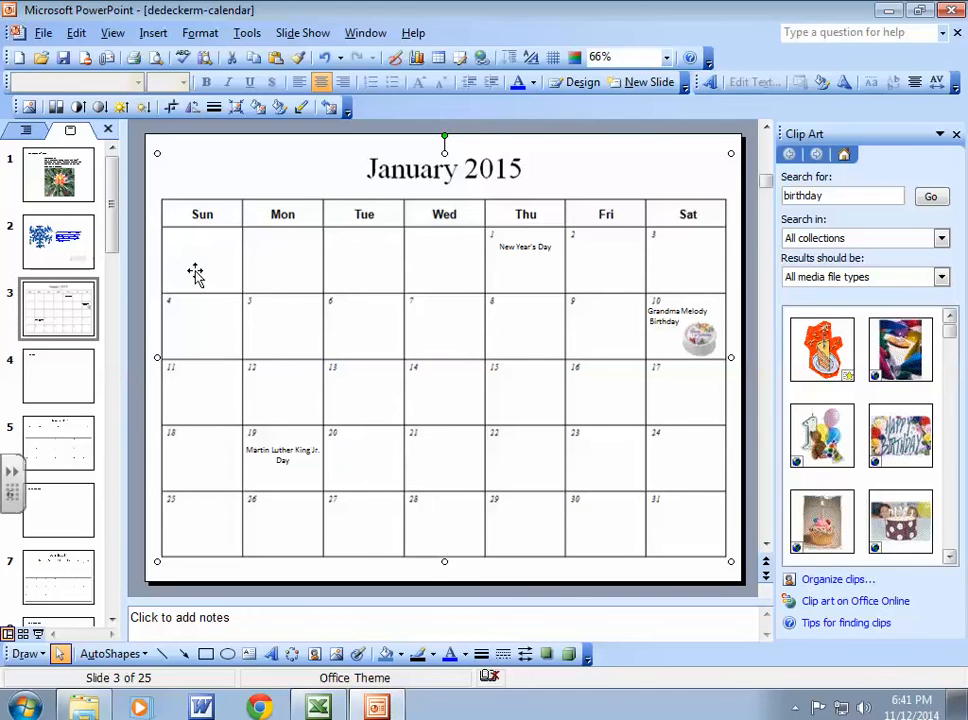
Go to slide 1 and place the cursor in the text box with the name and grade
{"action": "left_click", "coordinate": [54, 178]}
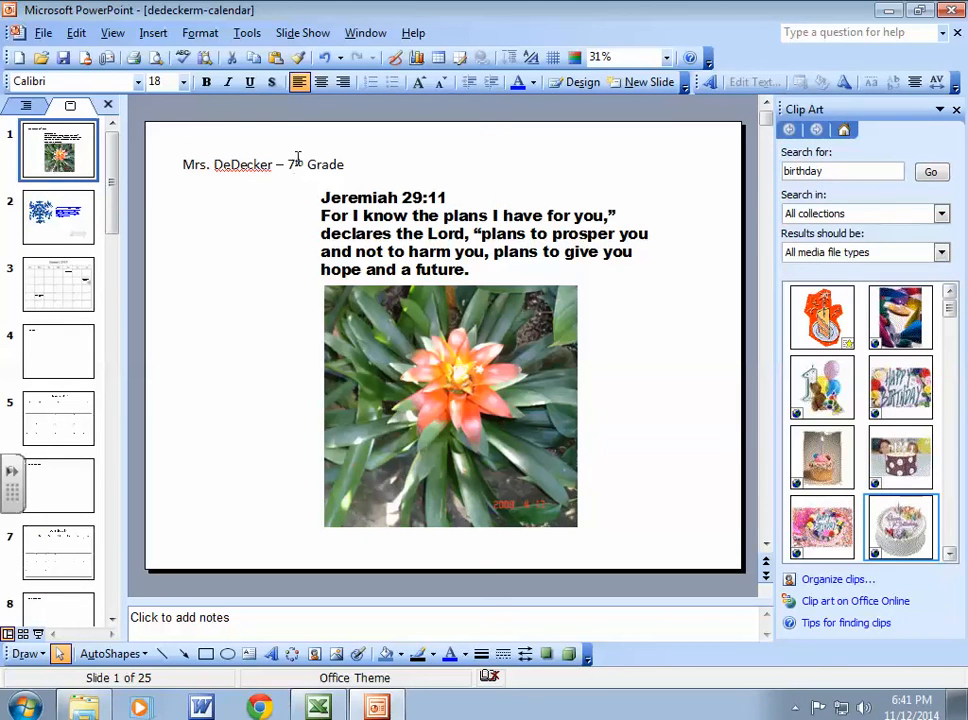
{"action": "left_click", "coordinate": [297, 160]}
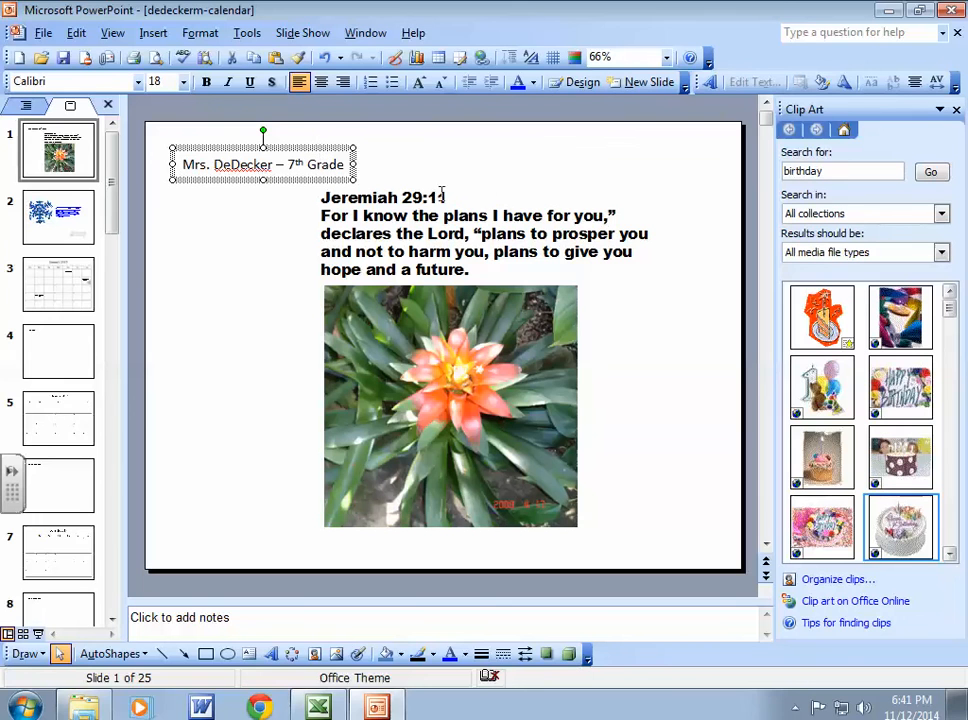